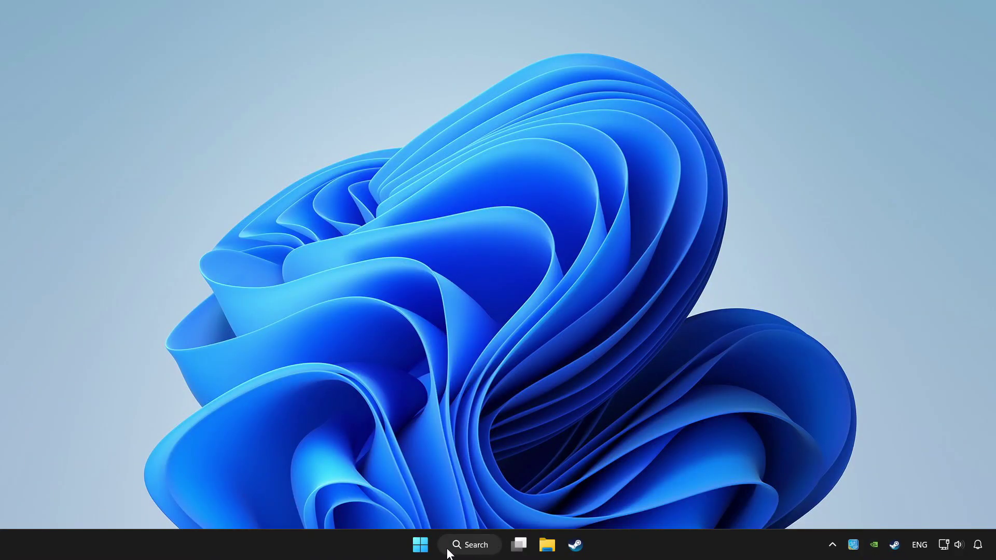
- Open Windows Search to look up 'device manager'
{"action": "left_click", "coordinate": [488, 547]}
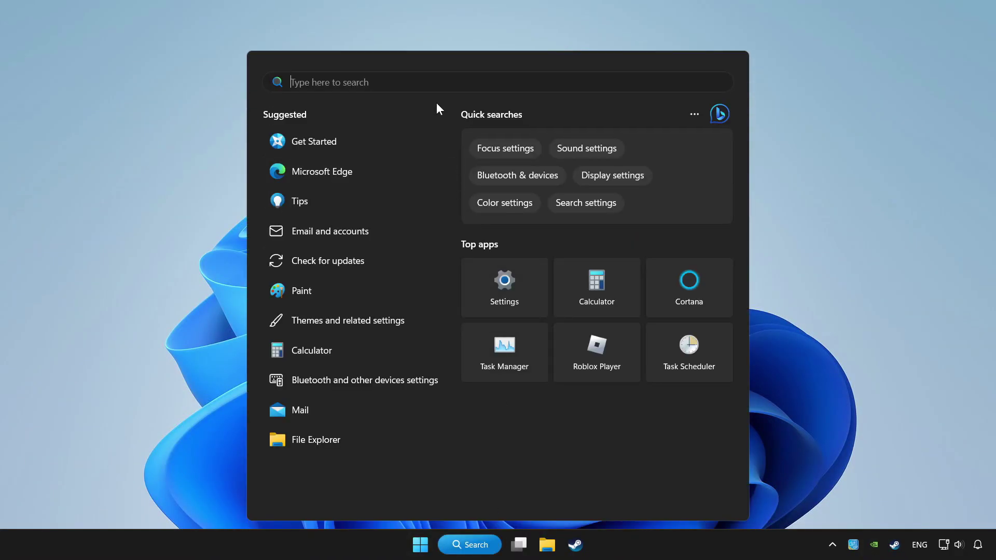
{"action": "type", "text": "devic"}
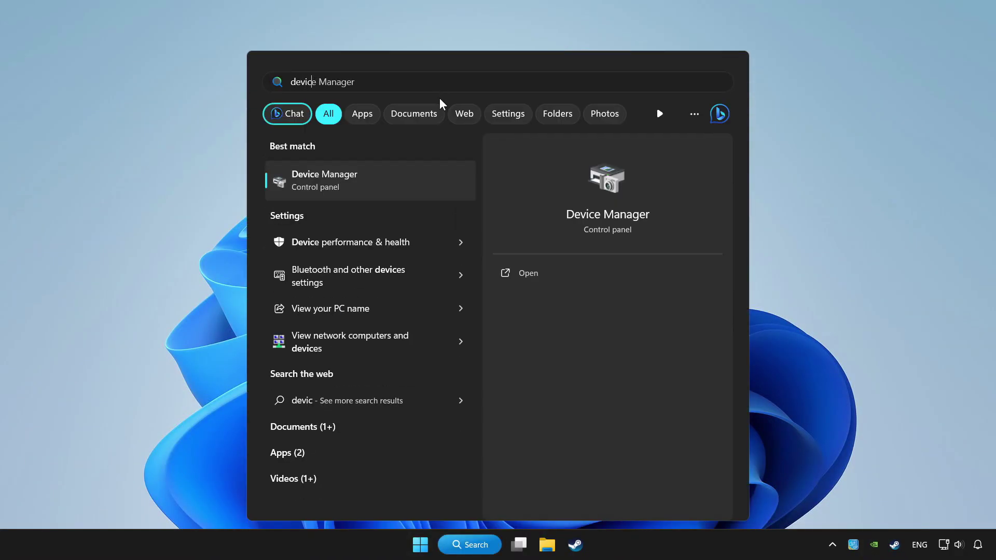
{"action": "type", "text": "e manager"}
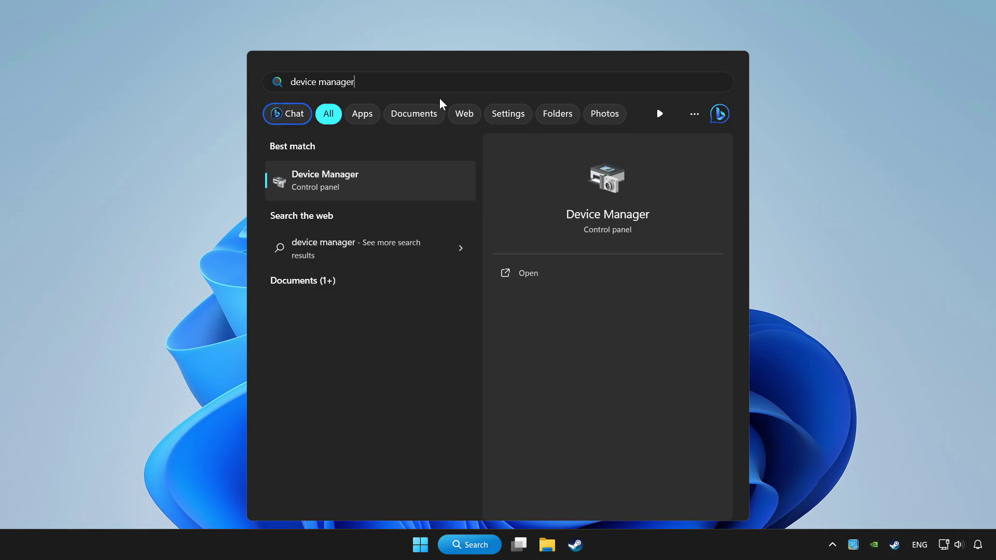
- Open Device Manager and select Xbox 360 Controller for Windows under Xbox 360 Peripherals
{"action": "left_click", "coordinate": [429, 180]}
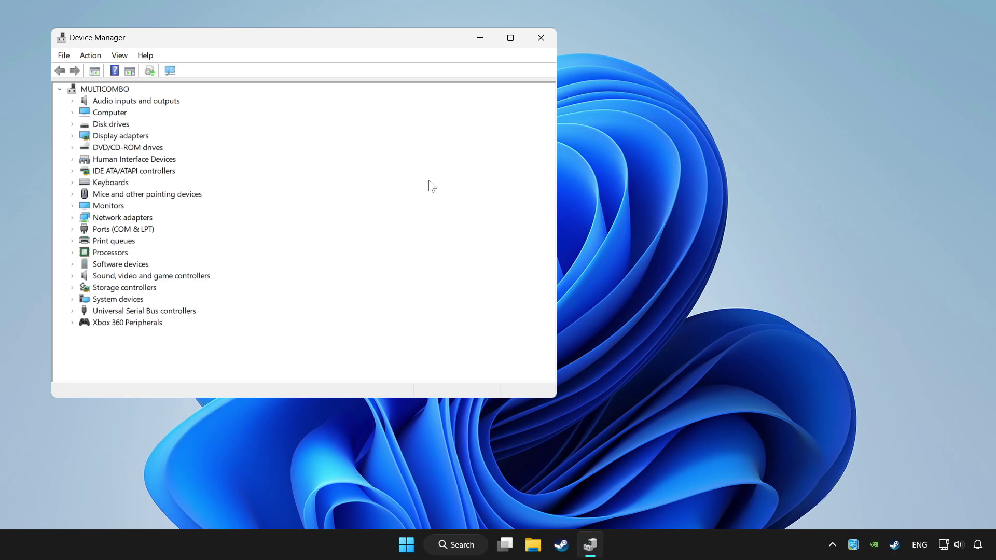
{"action": "left_click_drag", "start_coordinate": [343, 34], "coordinate": [521, 97]}
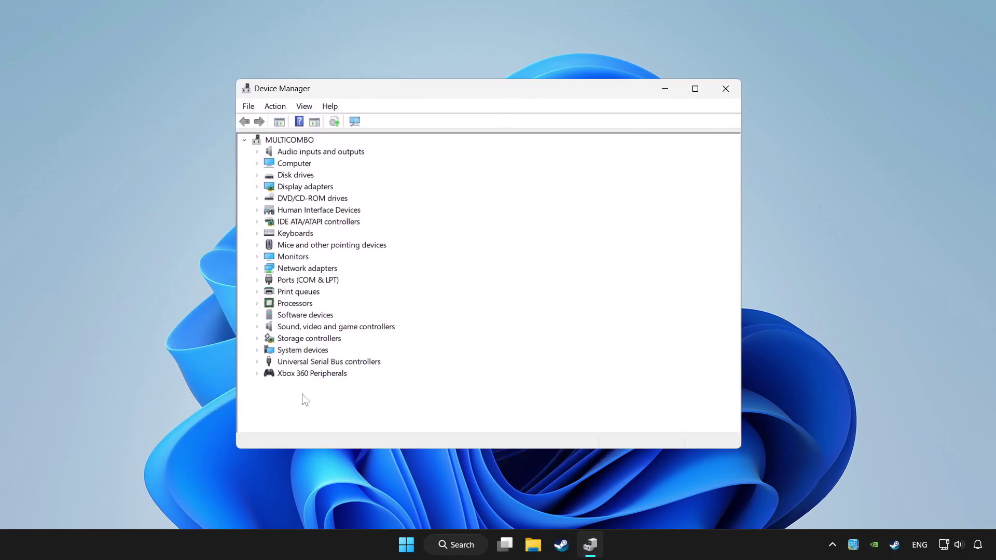
{"action": "left_click", "coordinate": [275, 375]}
{"action": "left_click", "coordinate": [258, 374]}
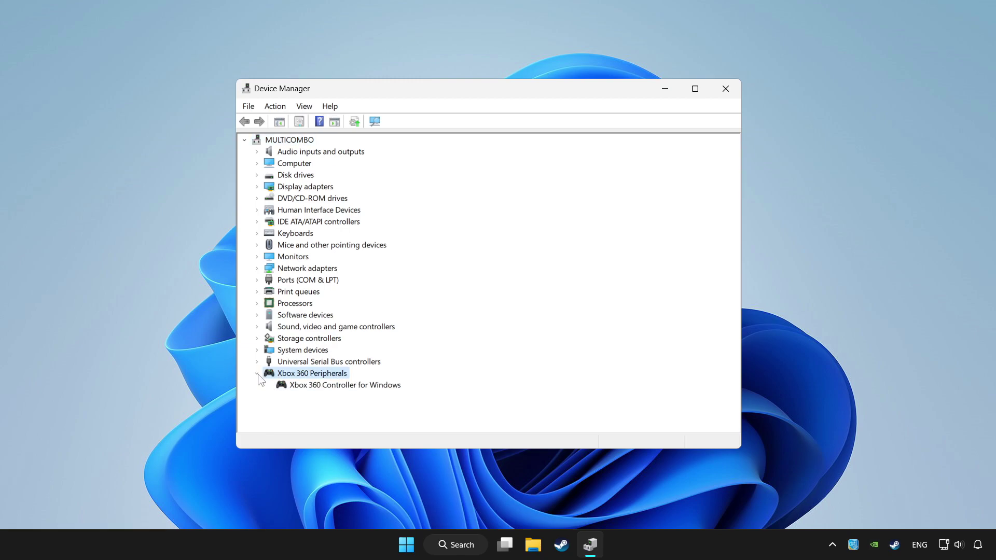
{"action": "left_click", "coordinate": [291, 387]}
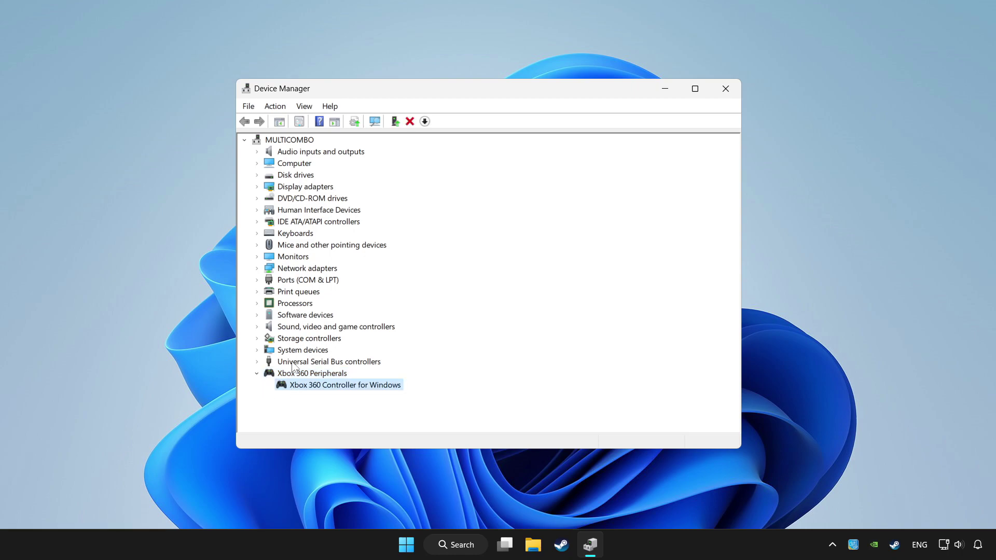
- Search automatically for a controller driver; the best driver is already installed
{"action": "right_click", "coordinate": [329, 389]}
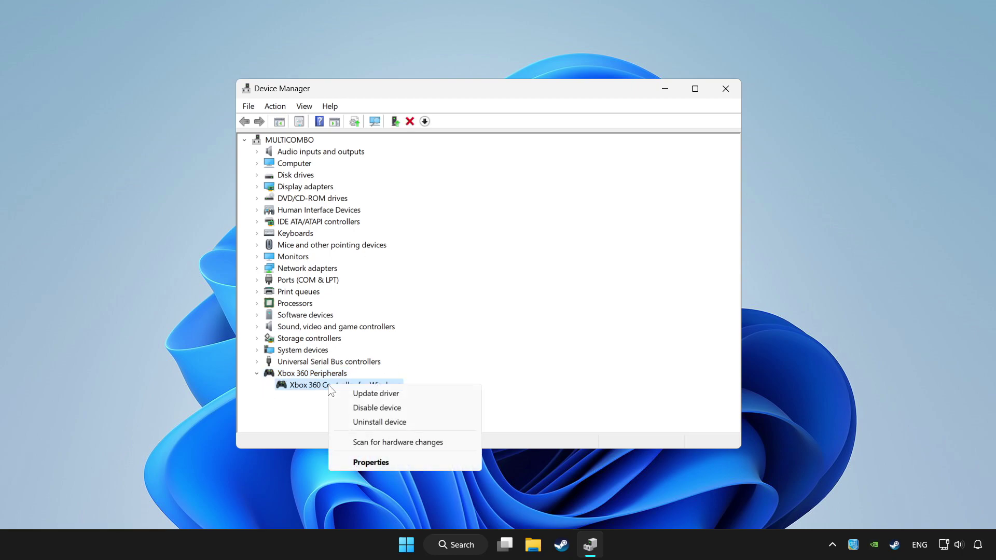
{"action": "left_click", "coordinate": [381, 395]}
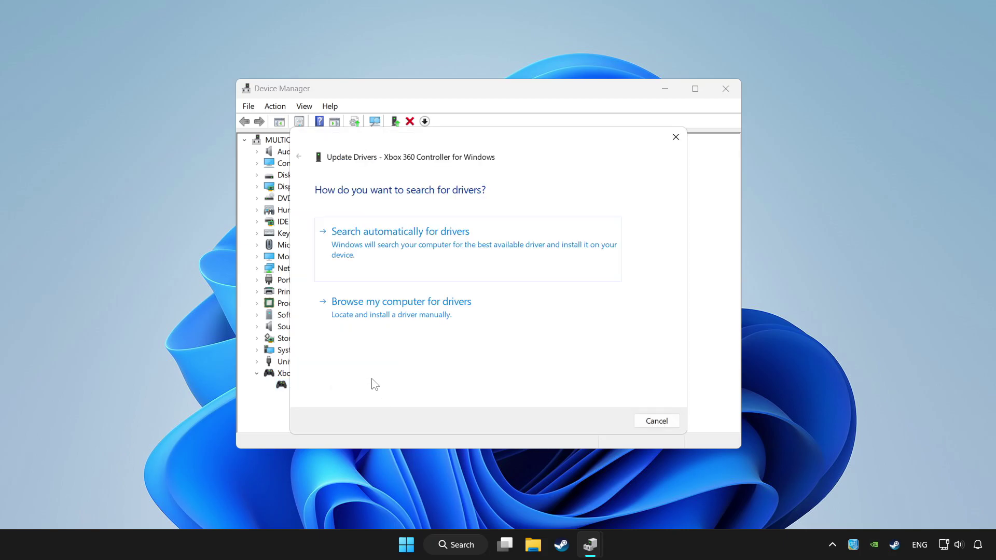
{"action": "left_click", "coordinate": [446, 247]}
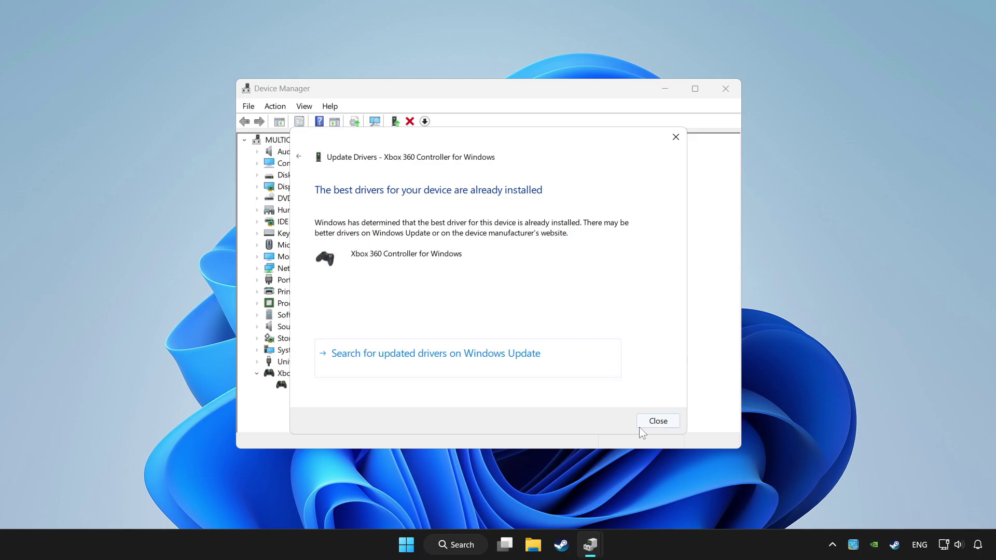
{"action": "left_click", "coordinate": [655, 420]}
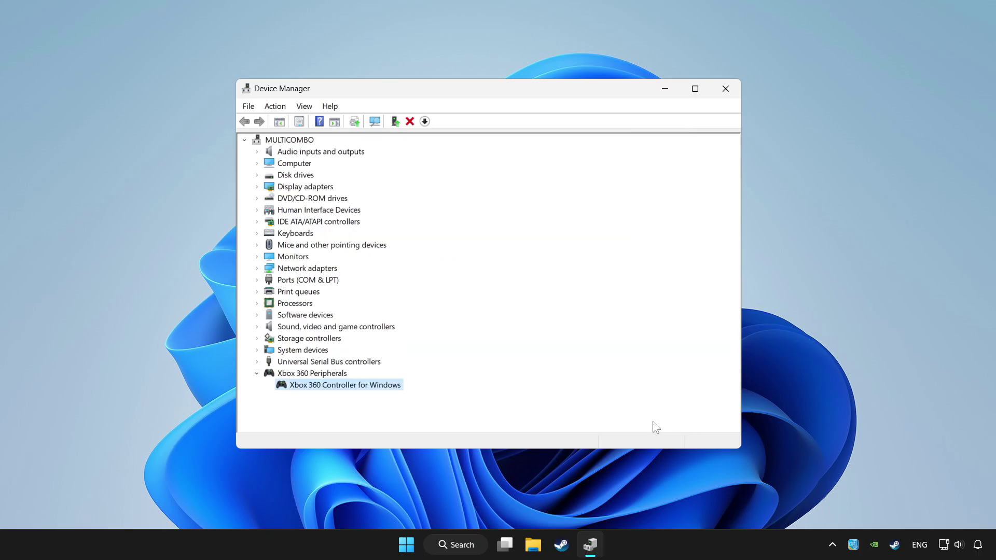
- Disable the Xbox 360 Controller for Windows, confirming and accepting the restart prompt
{"action": "right_click", "coordinate": [340, 387]}
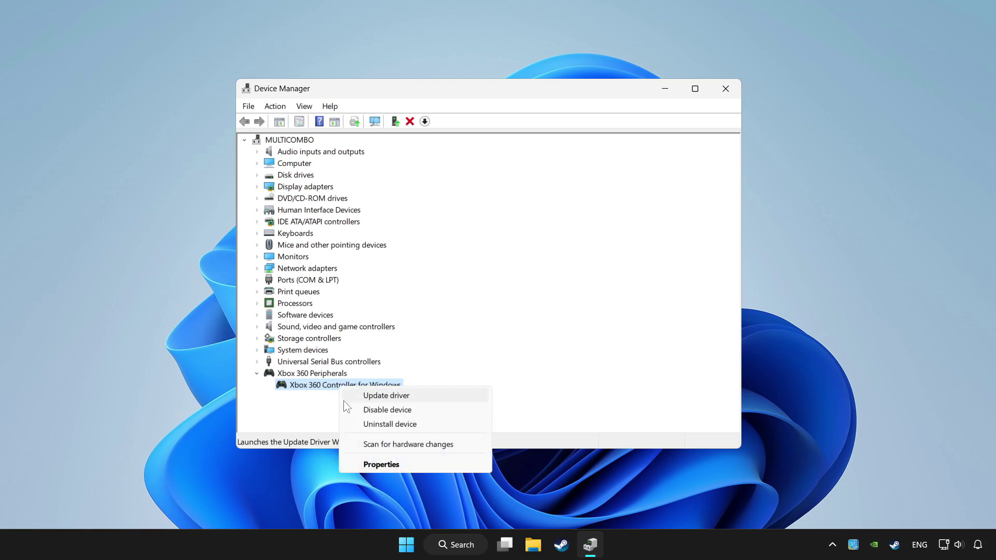
{"action": "left_click", "coordinate": [393, 412]}
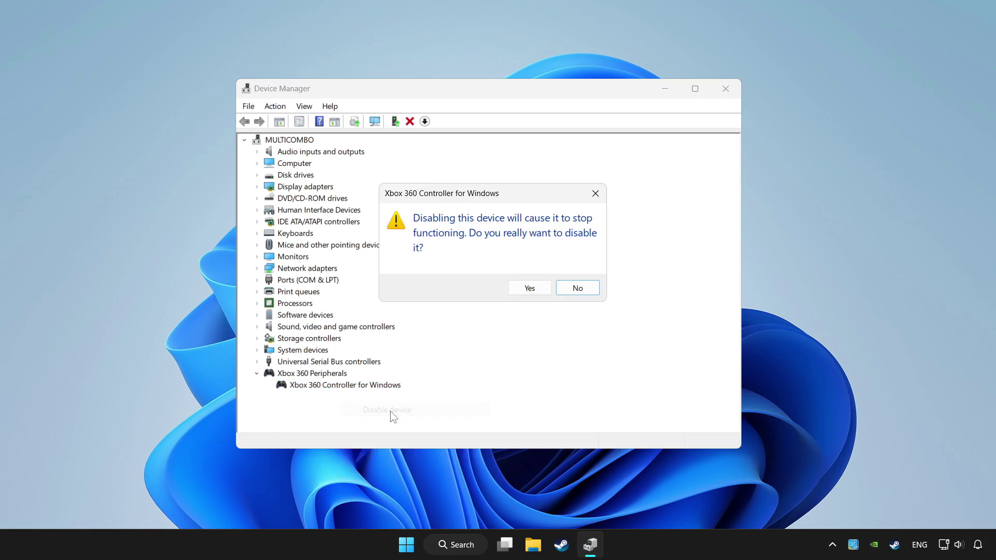
{"action": "left_click", "coordinate": [532, 286]}
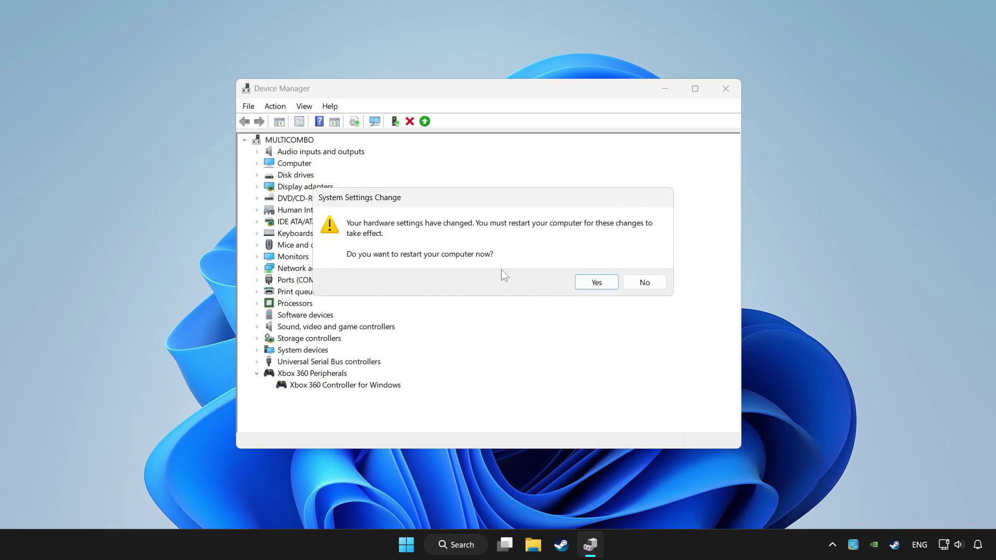
{"action": "left_click", "coordinate": [607, 285]}
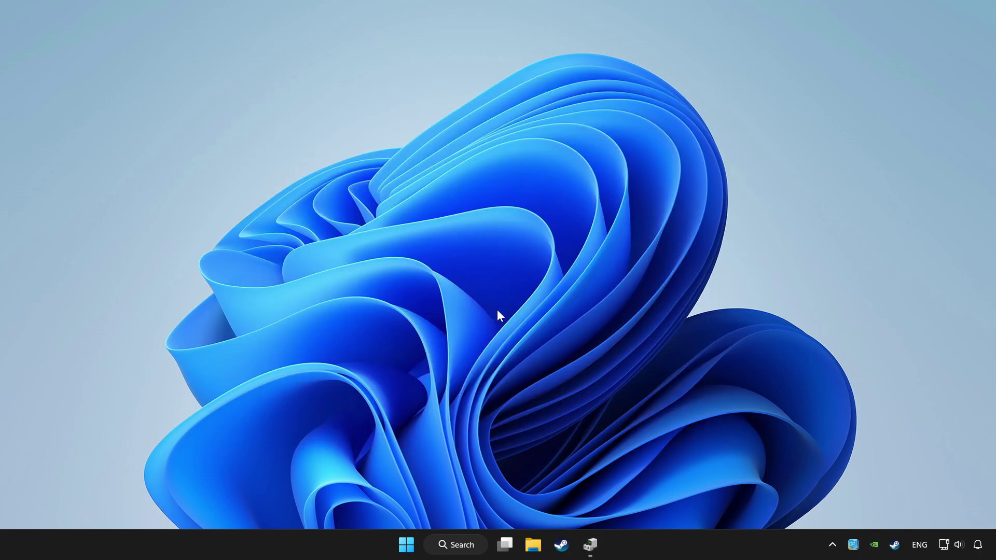
- Restore Device Manager, re-enable the Xbox 360 Controller for Windows, and close the window
{"action": "left_click", "coordinate": [593, 545]}
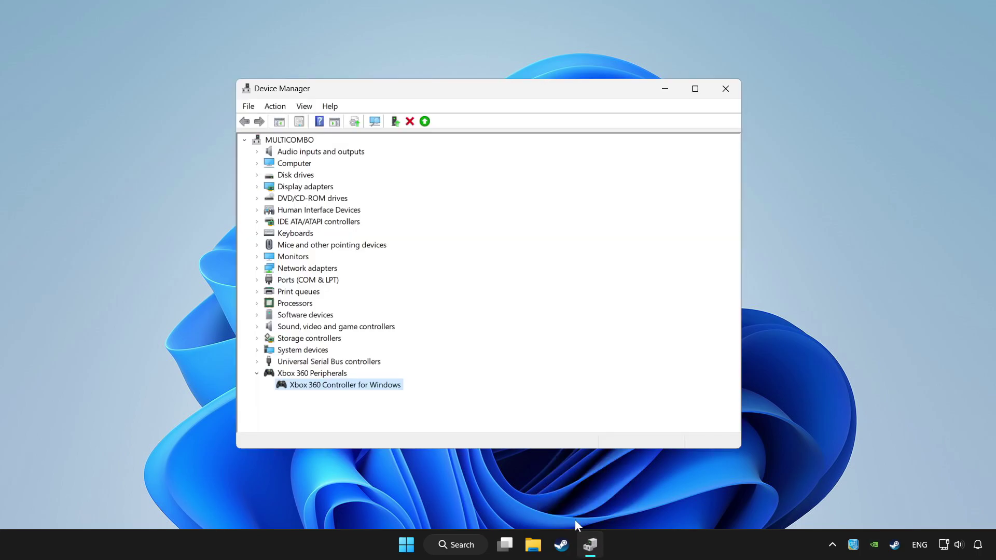
{"action": "right_click", "coordinate": [335, 387]}
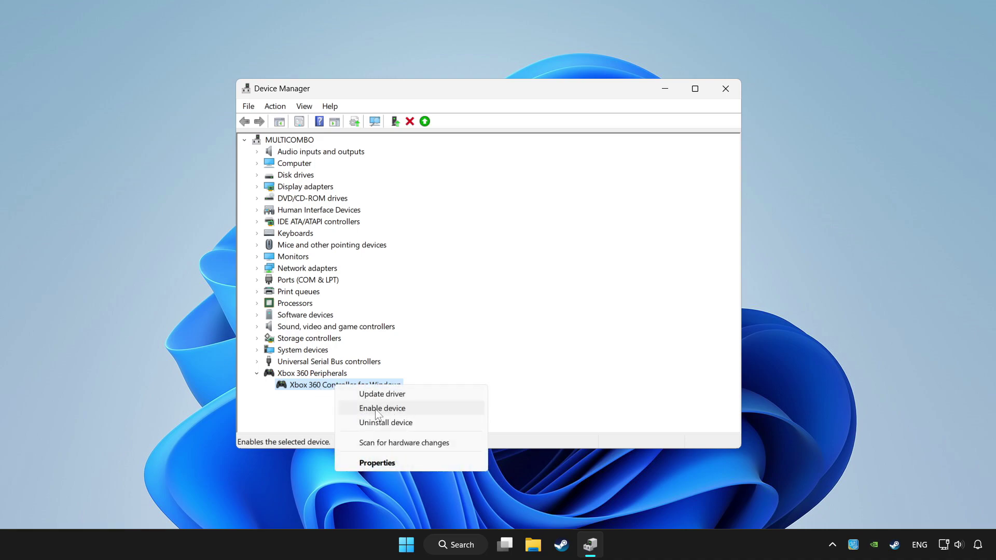
{"action": "left_click", "coordinate": [414, 412]}
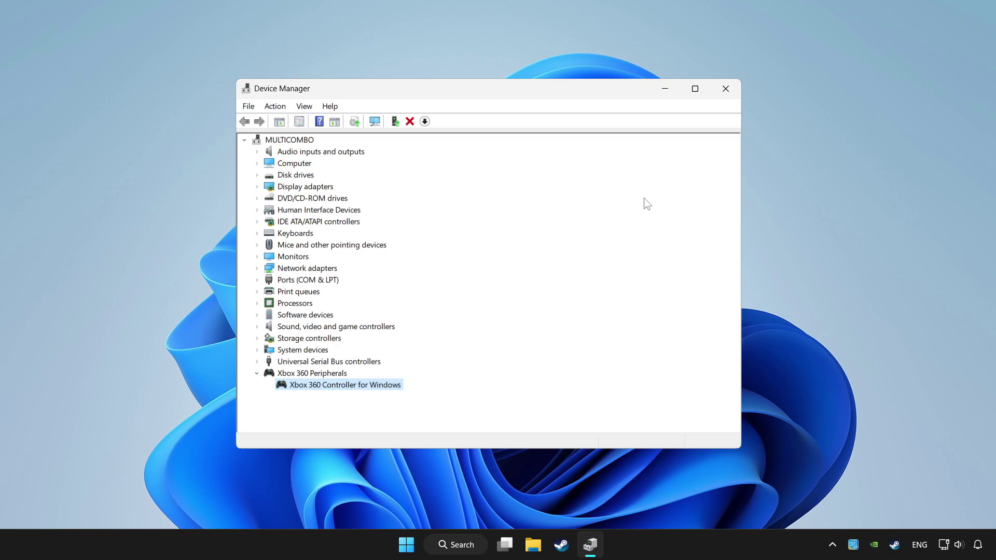
{"action": "left_click", "coordinate": [727, 90]}
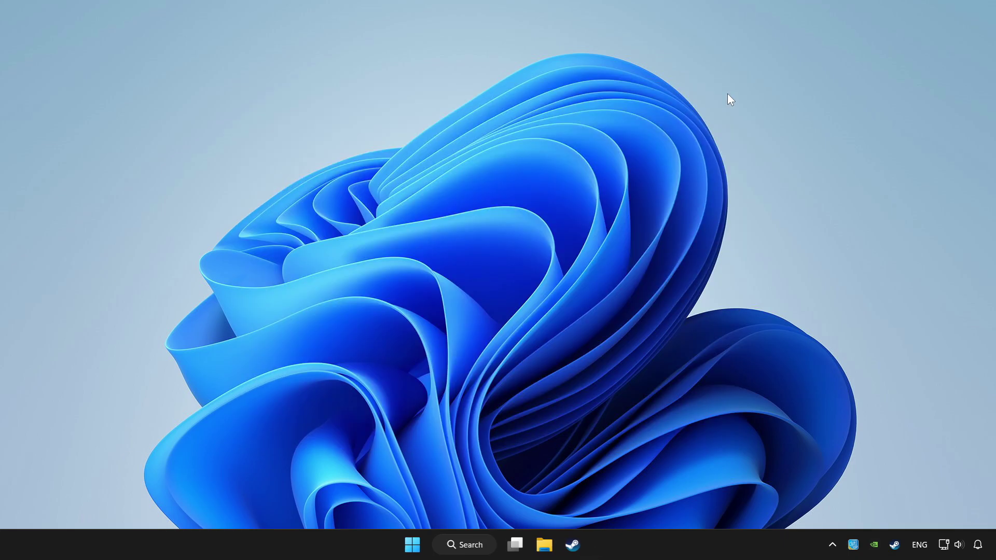
- Open Windows Search to look up 'controller' settings
{"action": "left_click", "coordinate": [486, 547]}
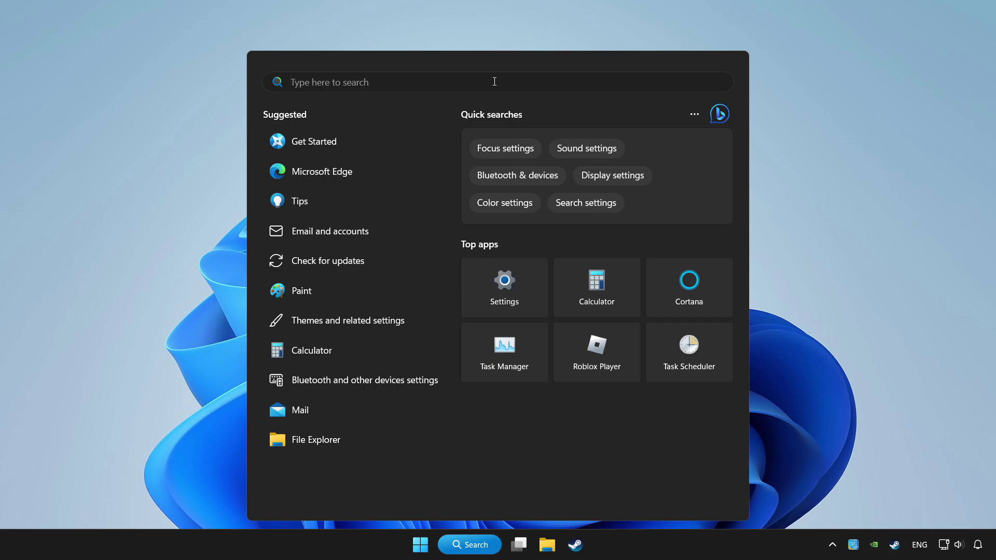
{"action": "type", "text": "controlle"}
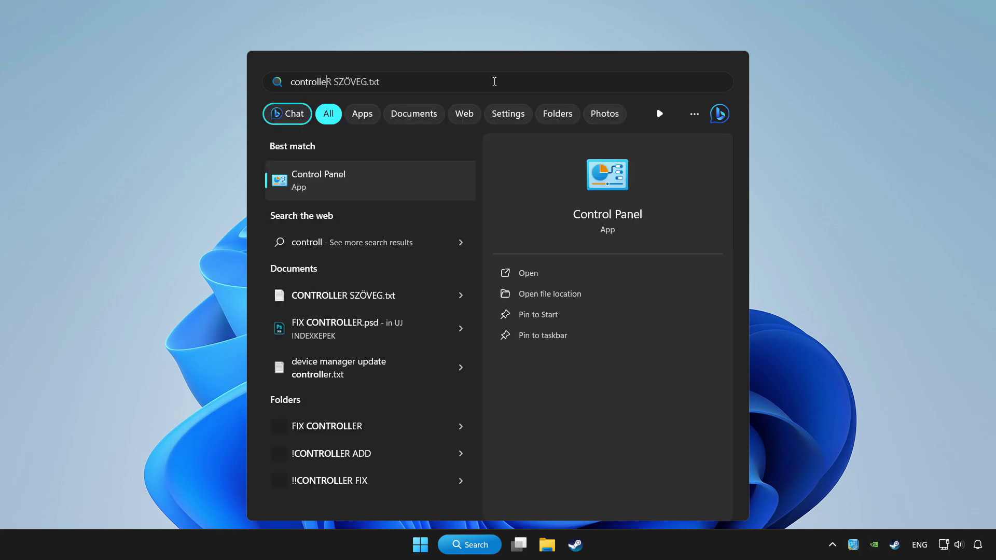
{"action": "type", "text": "r"}
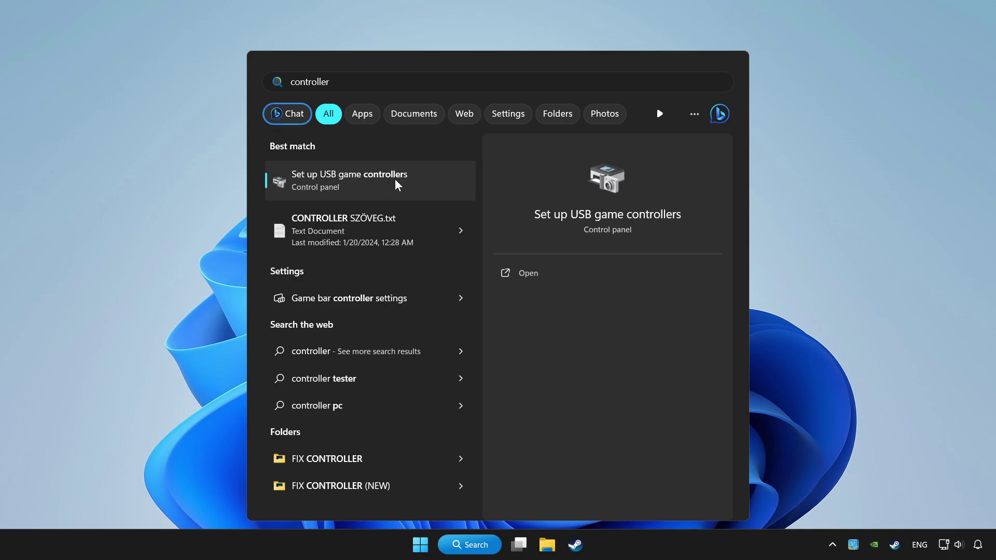
- Open the Xbox 360 controller's properties in Game Controllers and reset its calibration to default
{"action": "left_click", "coordinate": [417, 193]}
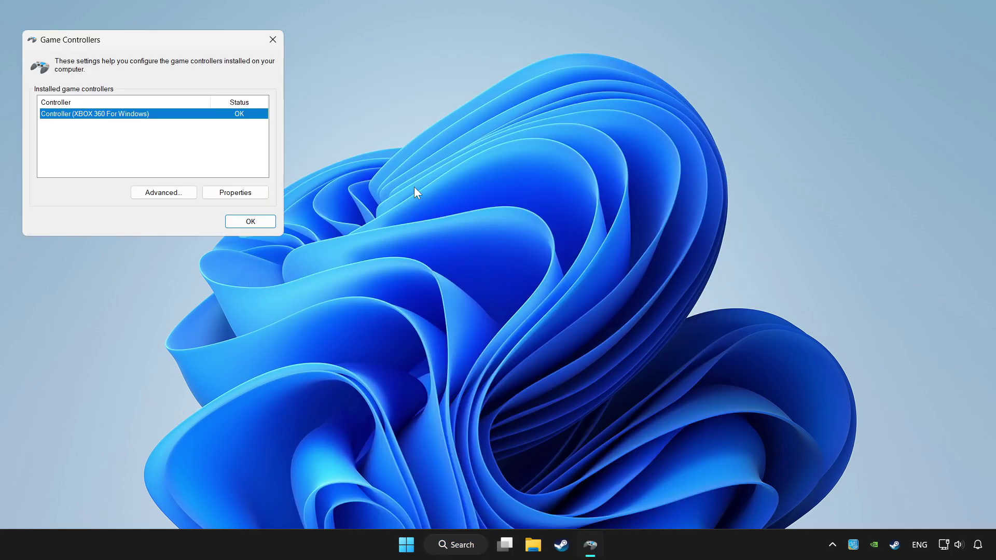
{"action": "mouse_move", "coordinate": [197, 47]}
{"action": "left_mouse_down"}
{"action": "mouse_move", "coordinate": [547, 203]}
{"action": "mouse_move", "coordinate": [534, 178]}
{"action": "left_mouse_up"}
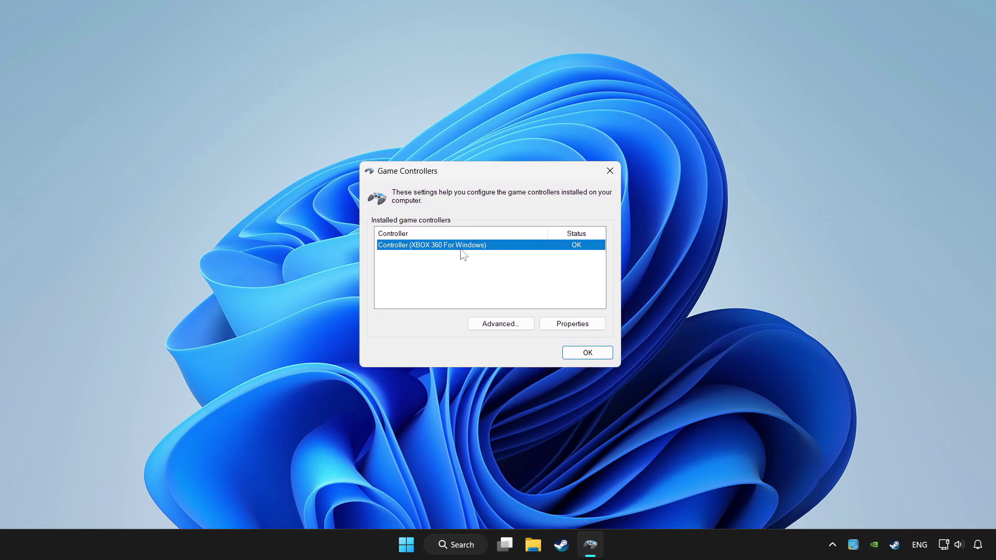
{"action": "left_click", "coordinate": [575, 331]}
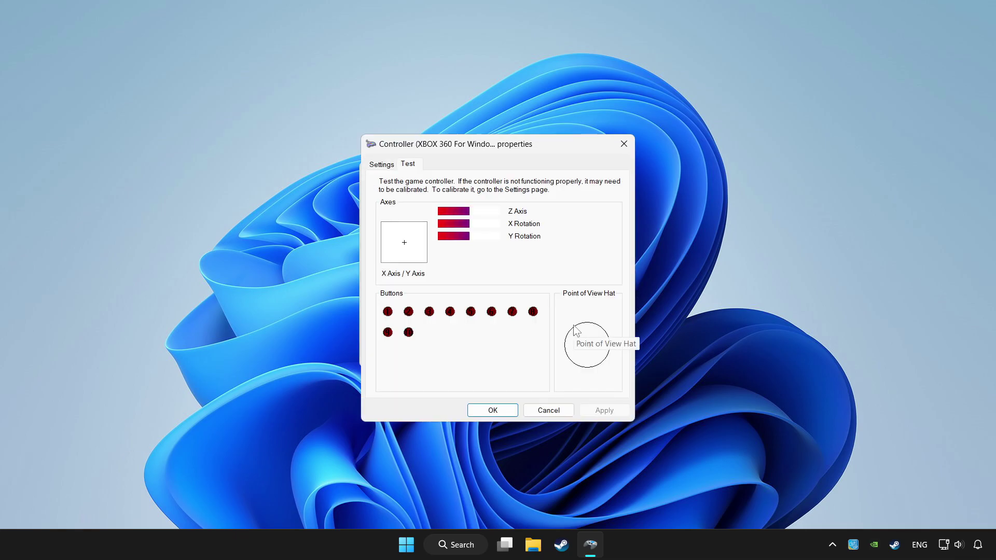
{"action": "left_click", "coordinate": [382, 164]}
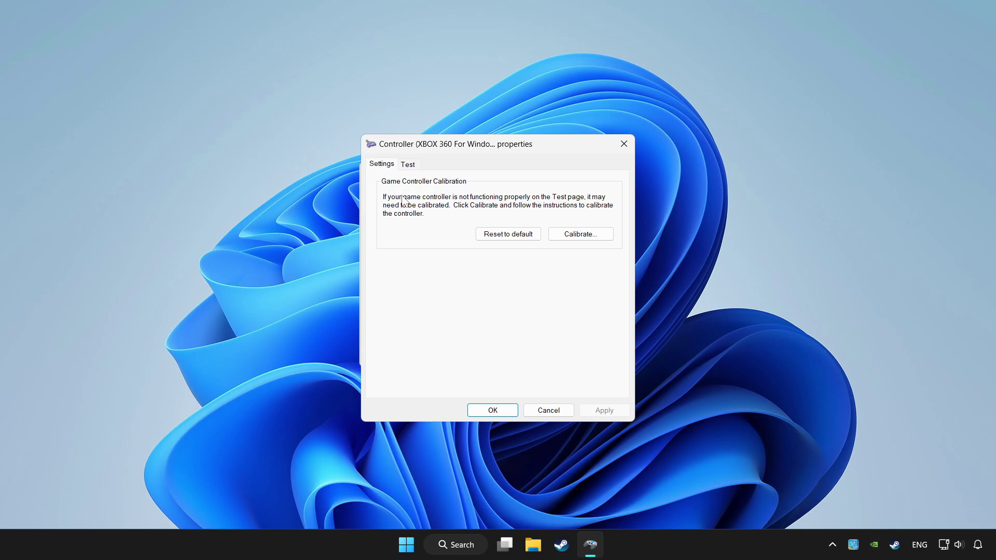
{"action": "left_click", "coordinate": [507, 235]}
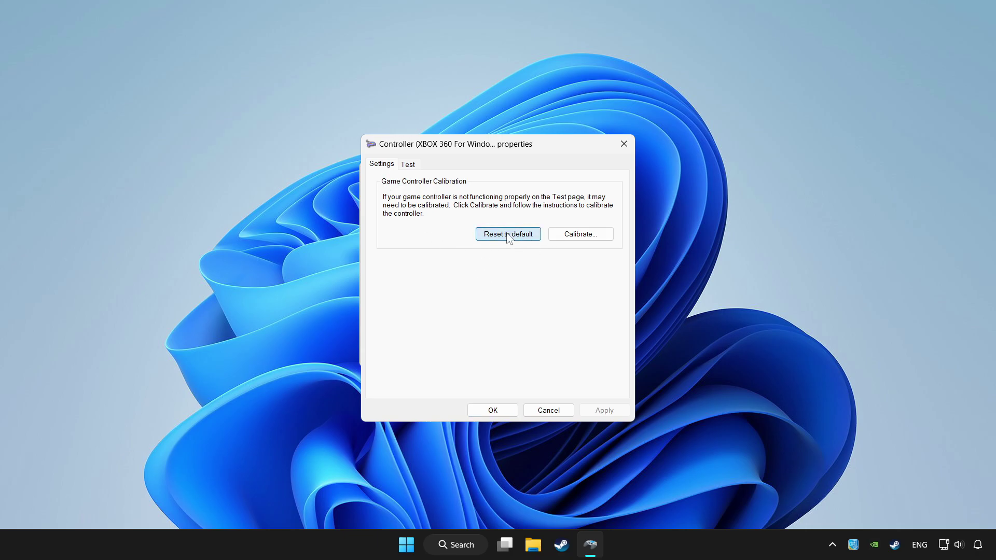
- Run the Xbox 360 controller calibration wizard through every axis step to Finish
{"action": "left_click", "coordinate": [577, 235]}
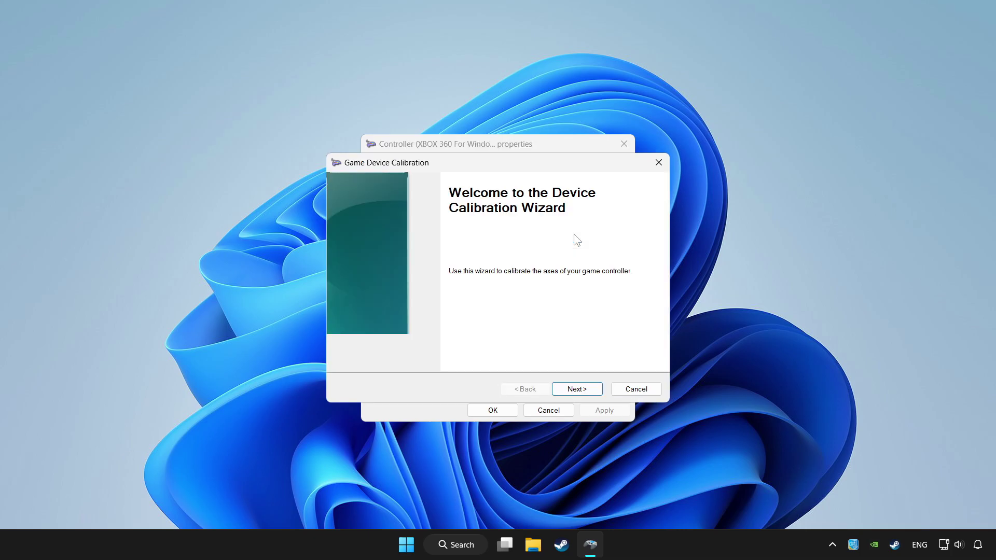
{"action": "left_click", "coordinate": [591, 392]}
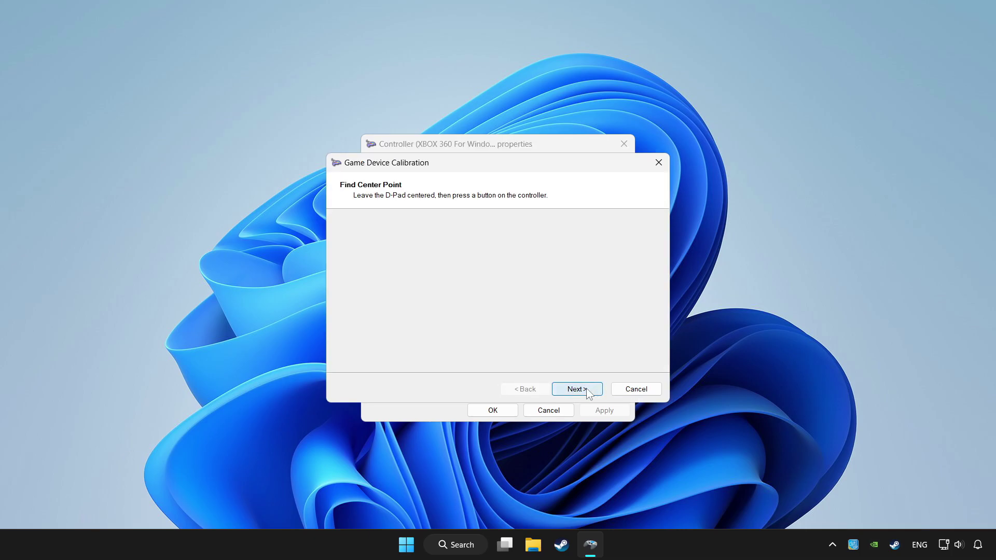
{"action": "left_click", "coordinate": [587, 393]}
{"action": "left_click", "coordinate": [587, 393]}
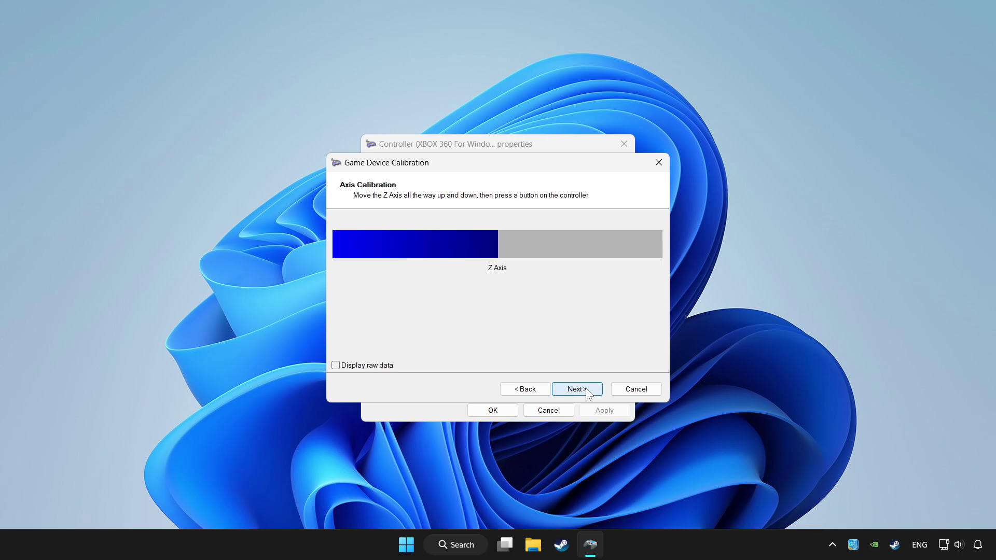
{"action": "left_click", "coordinate": [588, 392]}
{"action": "left_click", "coordinate": [588, 393]}
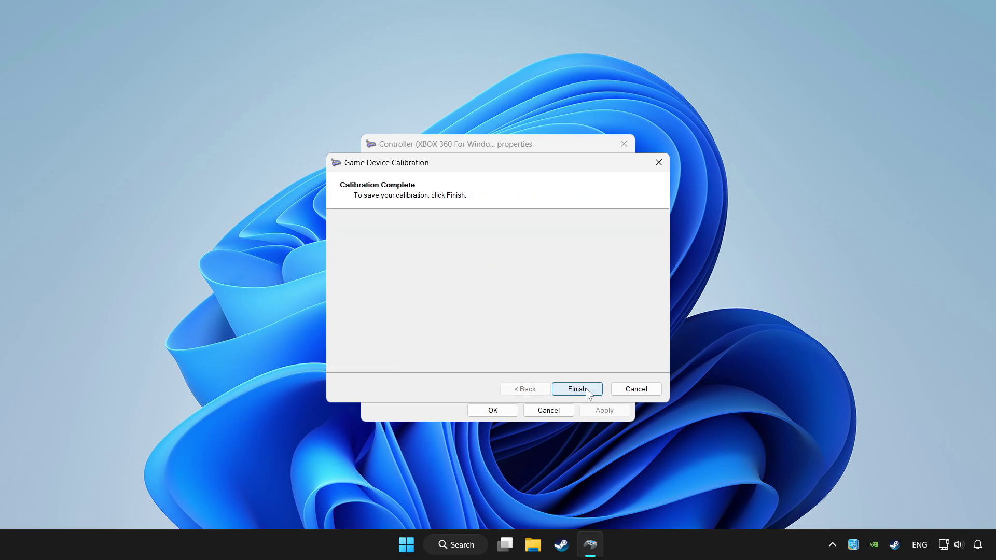
{"action": "left_click", "coordinate": [588, 393]}
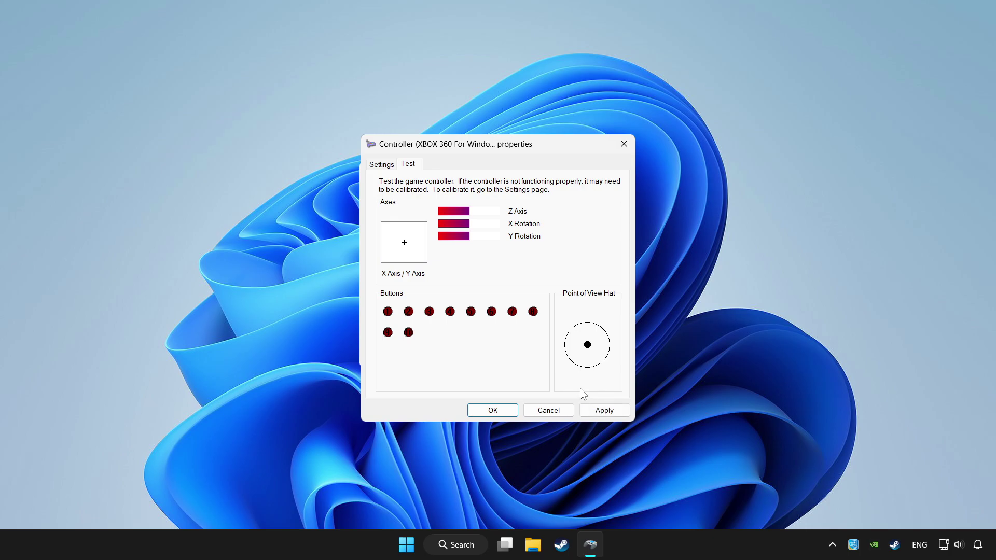
- Apply the new calibration and close the controller properties and Game Controllers
{"action": "left_click", "coordinate": [604, 410]}
{"action": "left_click", "coordinate": [490, 412]}
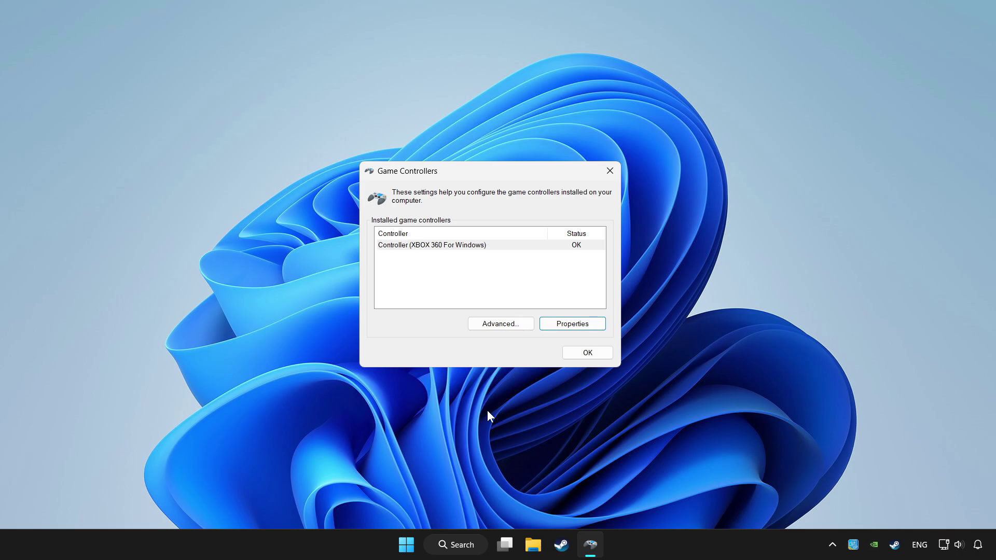
{"action": "left_click", "coordinate": [586, 353]}
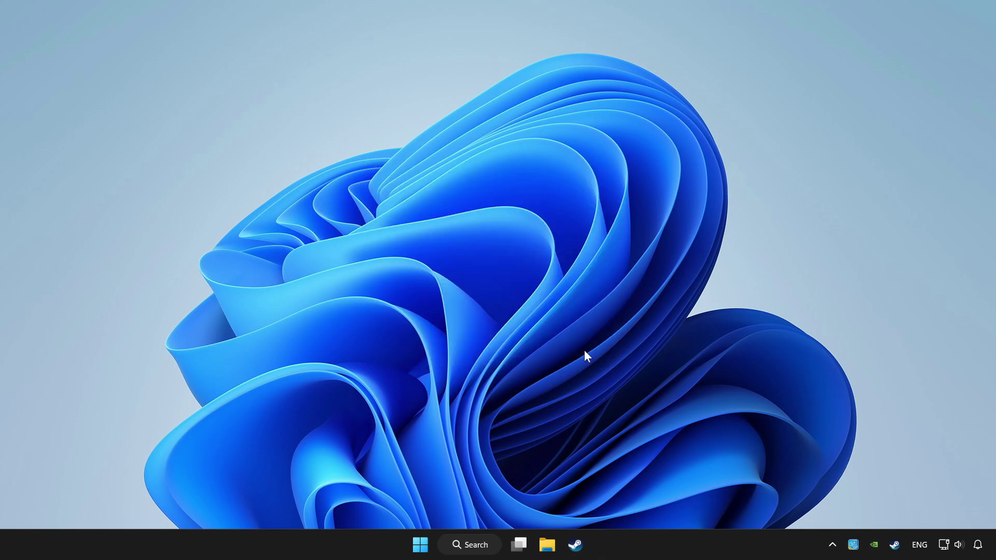
- Launch Steam, dismiss the Add a Game menu, and show YOUR PROBLEMATIC GAME in the Library
{"action": "left_click", "coordinate": [575, 545]}
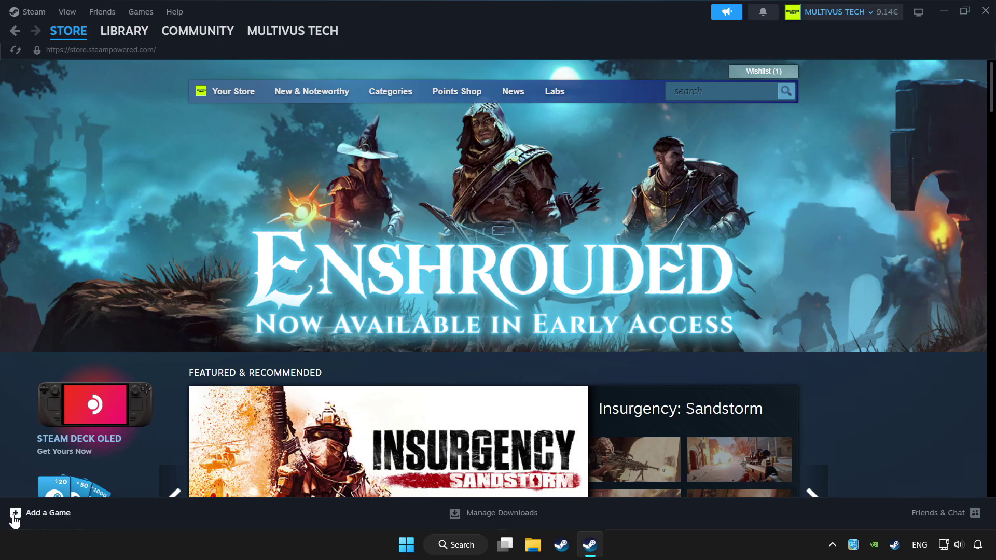
{"action": "left_click", "coordinate": [45, 516]}
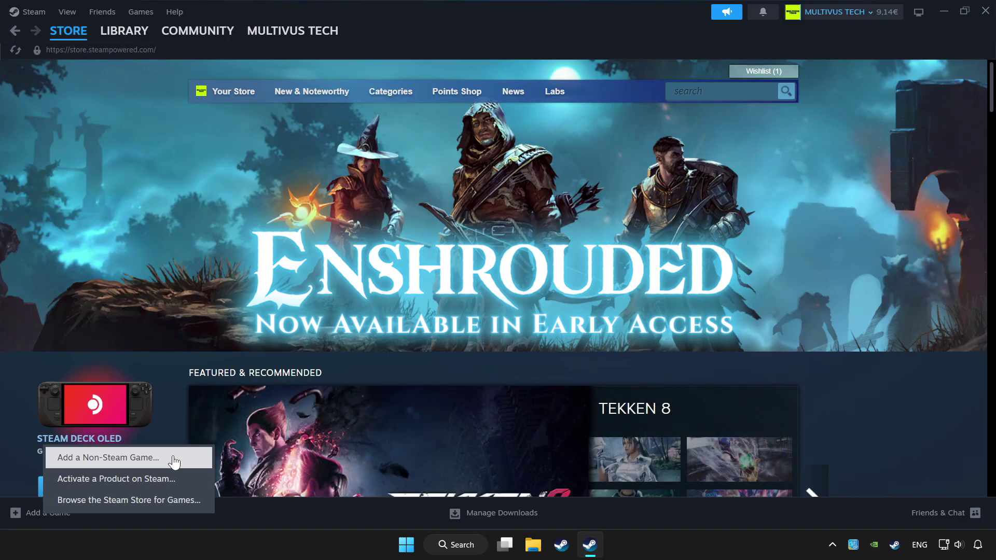
{"action": "left_click", "coordinate": [863, 405]}
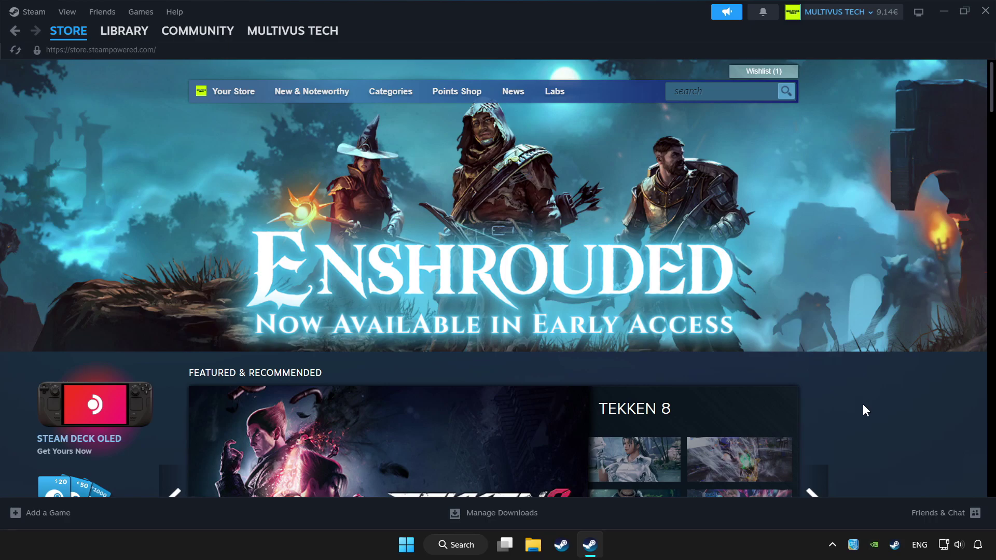
{"action": "mouse_move", "coordinate": [125, 31]}
{"action": "left_click", "coordinate": [125, 40]}
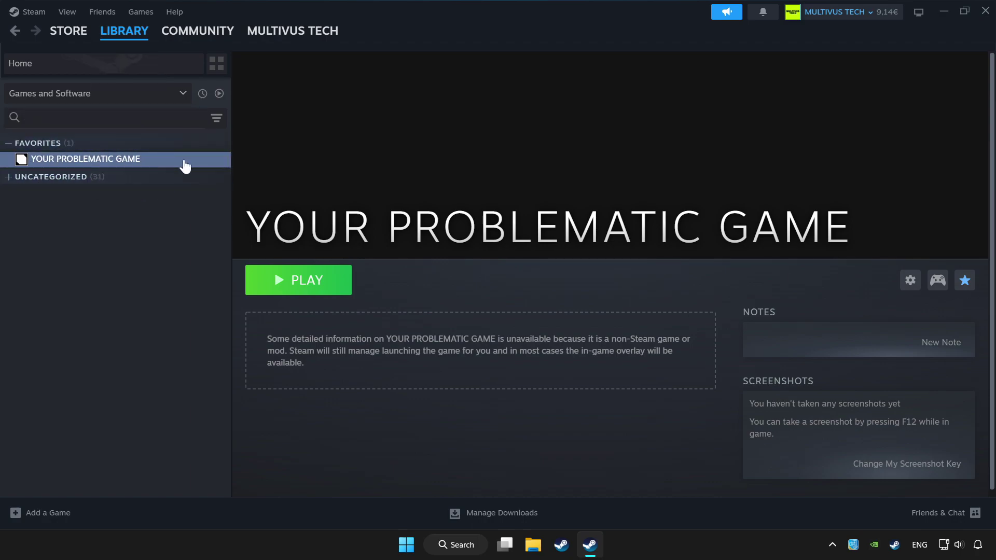
- Enable Steam Input for YOUR PROBLEMATIC GAME and apply Valve's Gamepad template layout
{"action": "left_click", "coordinate": [938, 282]}
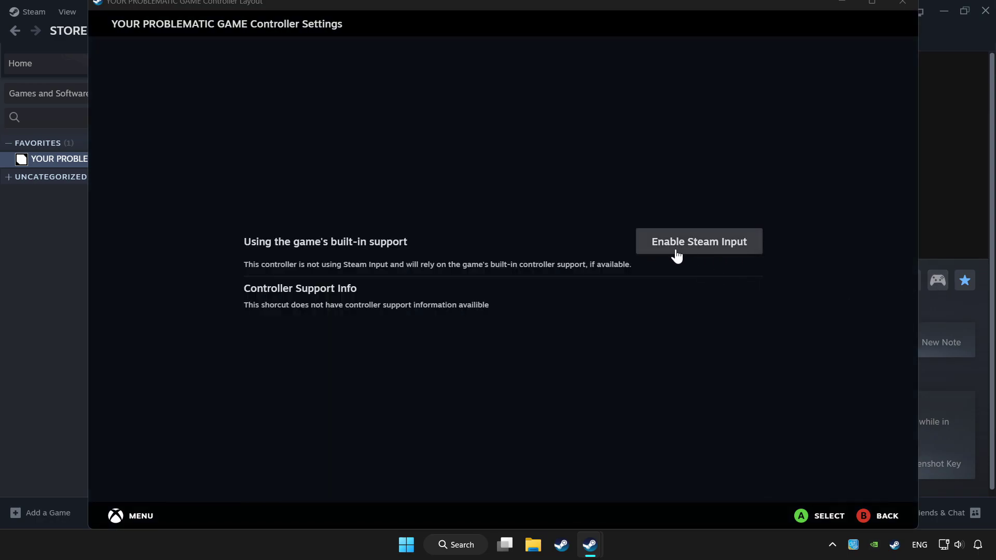
{"action": "left_click", "coordinate": [720, 255]}
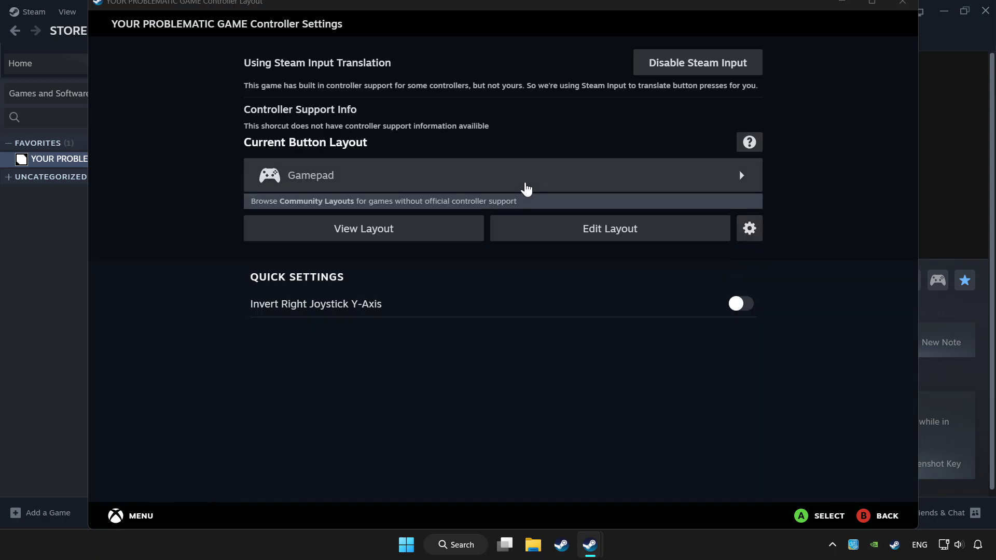
{"action": "left_click", "coordinate": [525, 184]}
{"action": "left_click", "coordinate": [463, 53]}
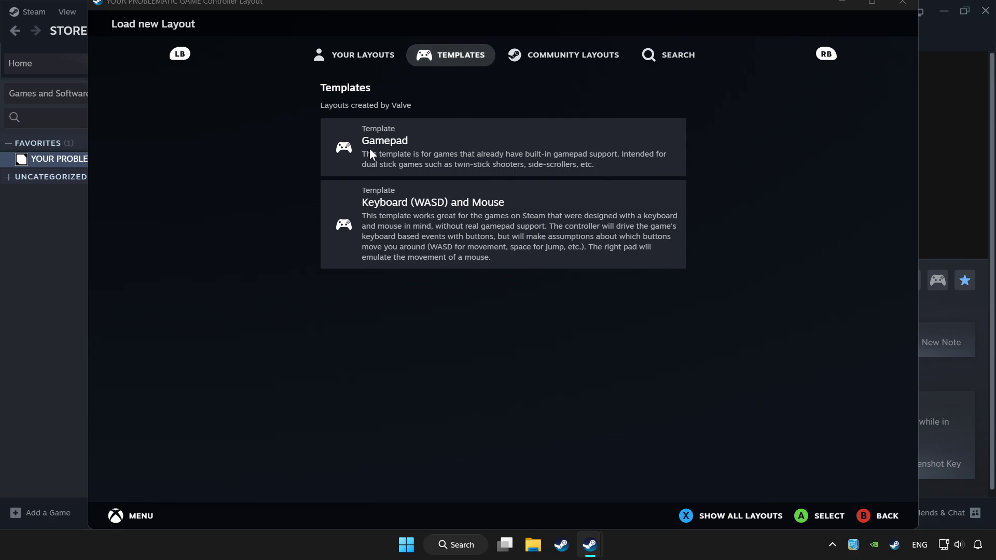
{"action": "left_click", "coordinate": [431, 146]}
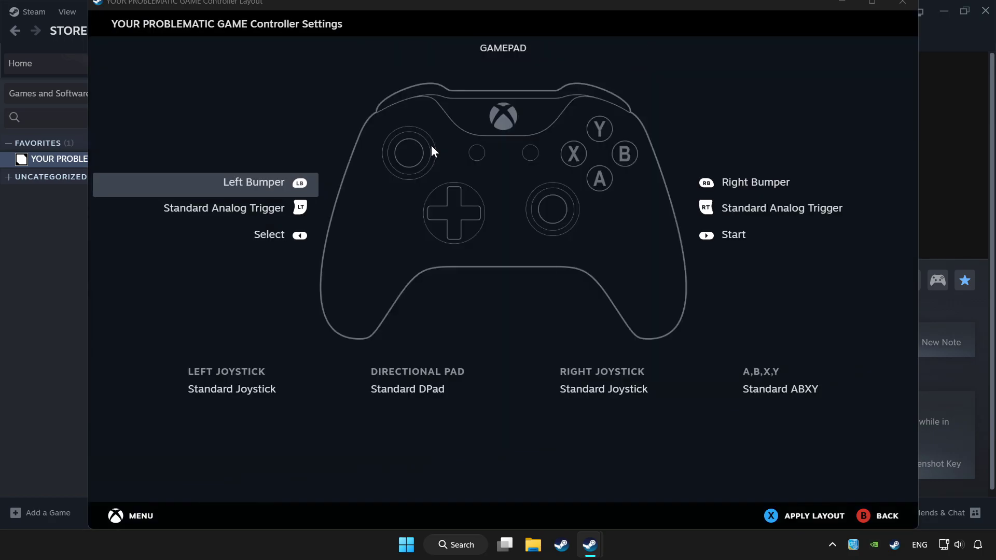
{"action": "left_click", "coordinate": [814, 516]}
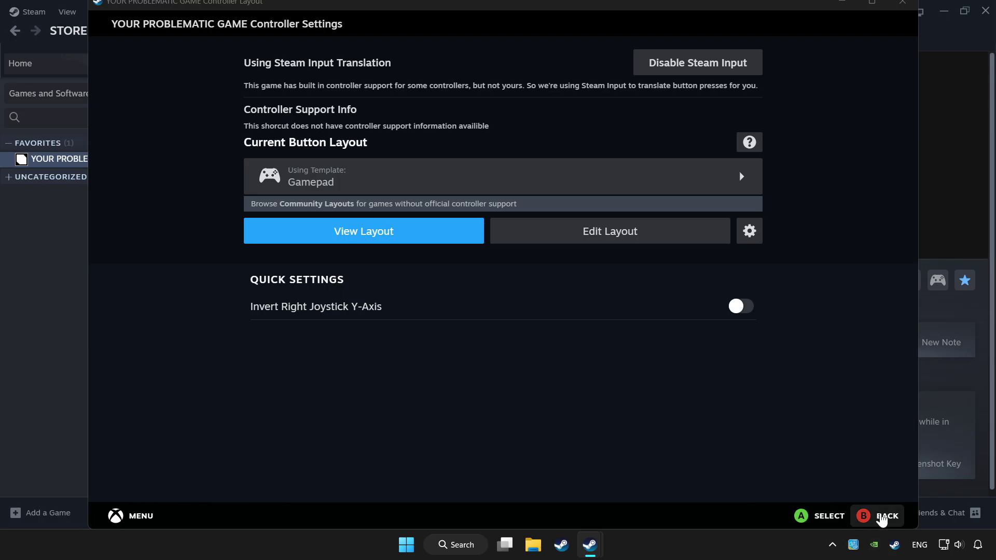
{"action": "left_click", "coordinate": [882, 517]}
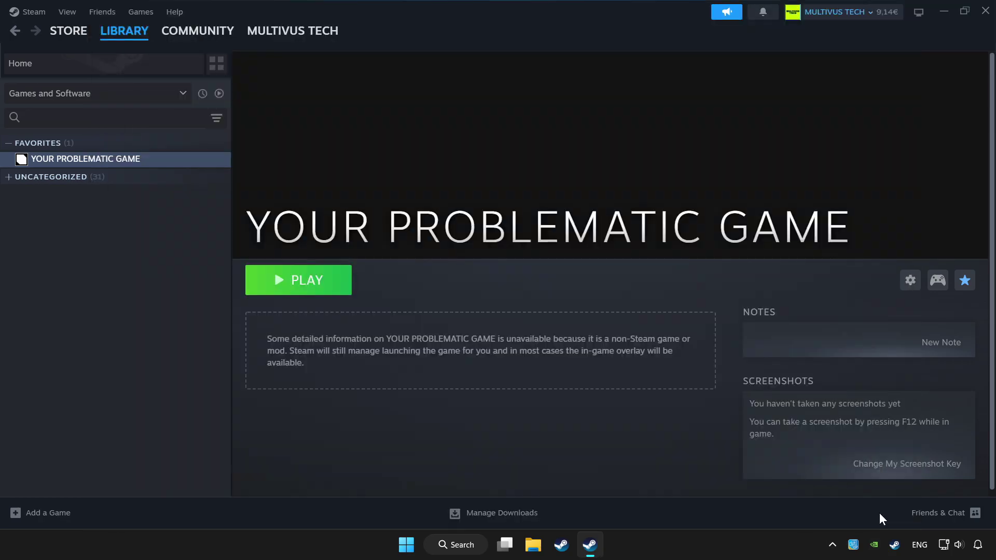